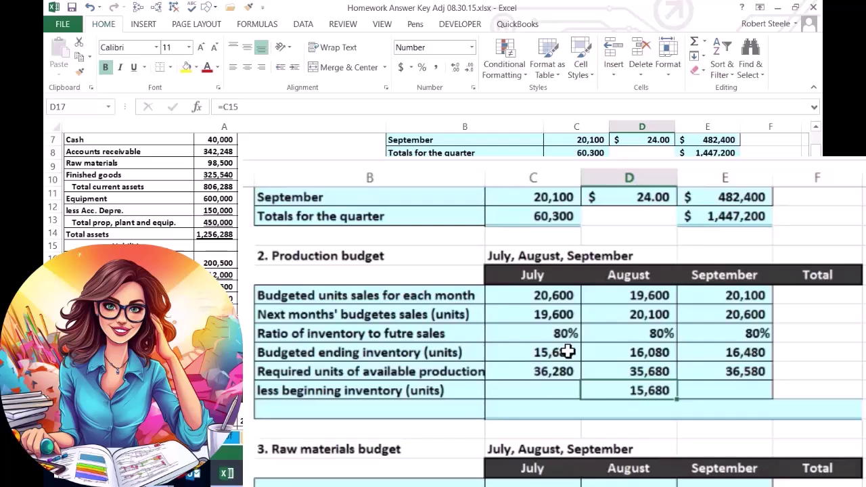
Review the July and August inventory formulas, noting August's ending inventory of 16,080
{"action": "left_click", "coordinate": [567, 350]}
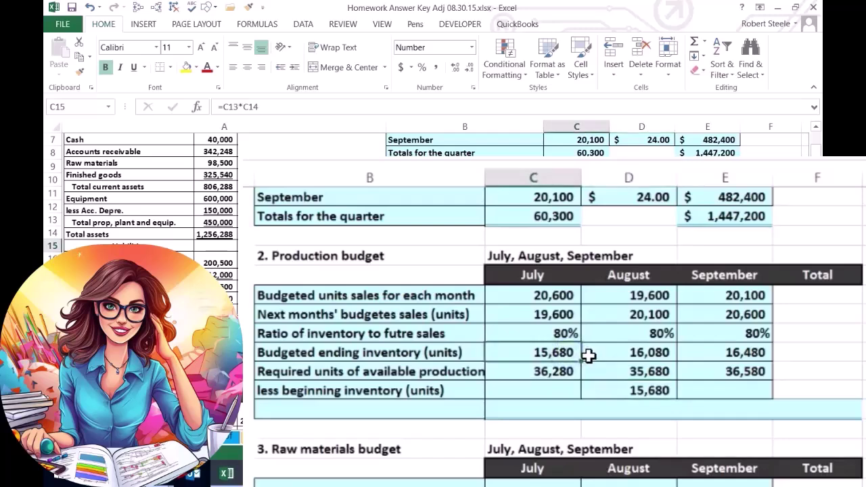
{"action": "left_click", "coordinate": [631, 389]}
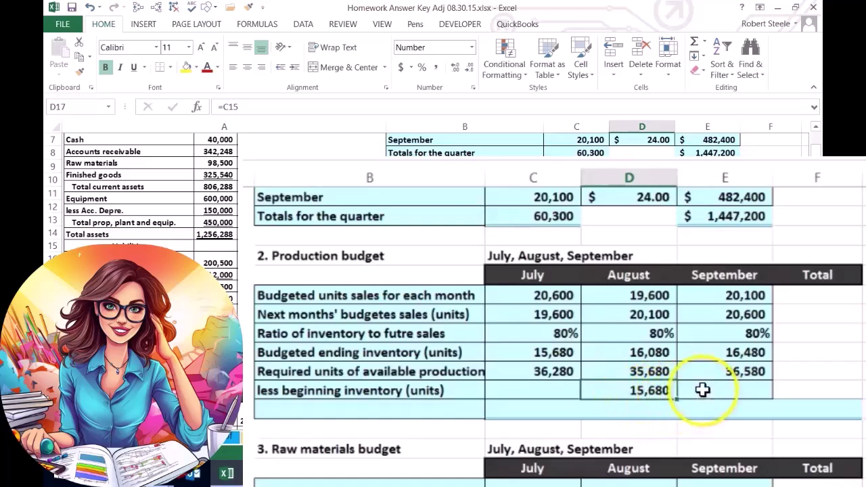
{"action": "left_click", "coordinate": [658, 352]}
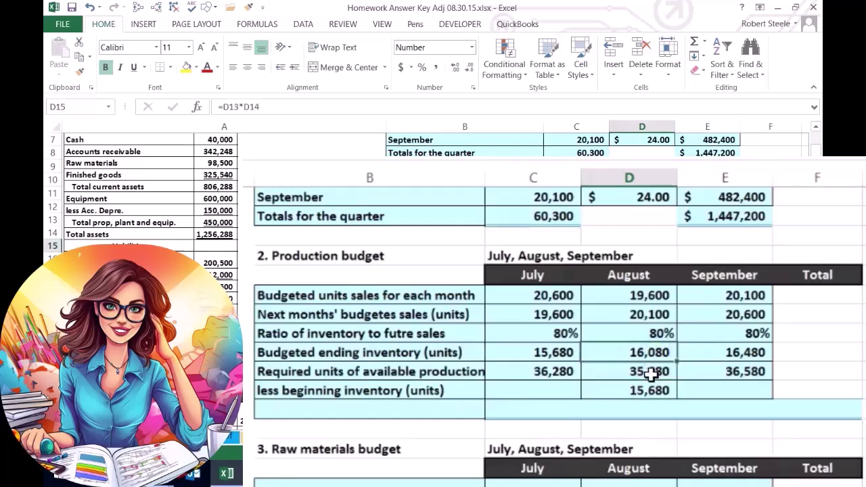
Link September's beginning inventory (E17) to August's ending inventory (D15) so it shows 16,080
{"action": "left_click", "coordinate": [702, 390]}
{"action": "type", "text": "="}
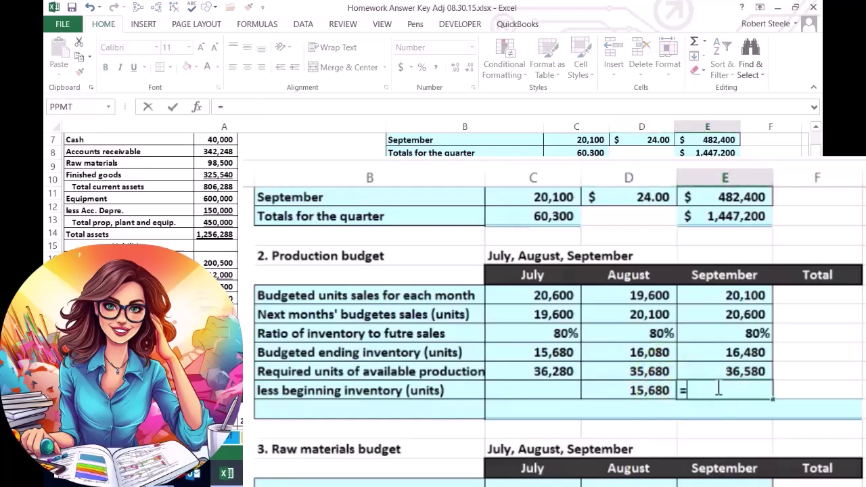
{"action": "left_click", "coordinate": [638, 353]}
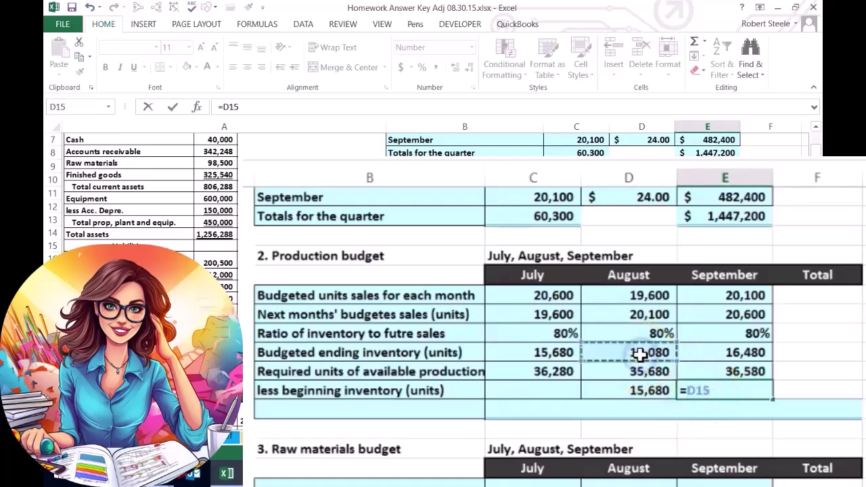
{"action": "key", "text": "Return"}
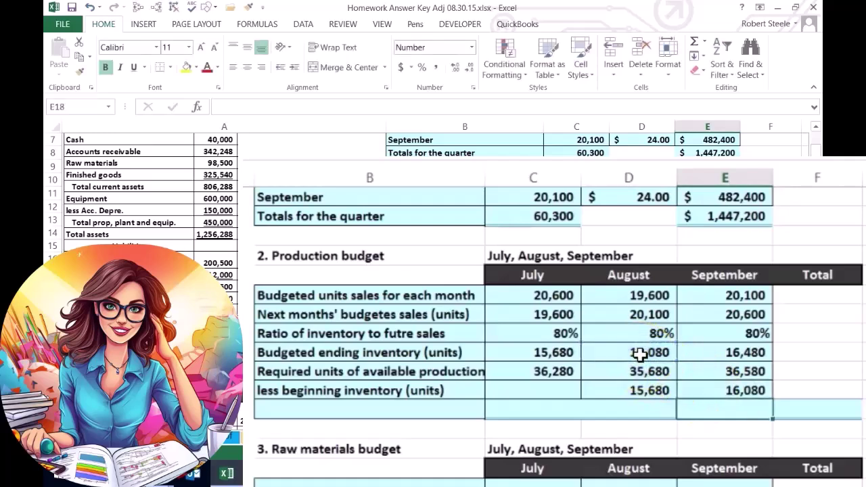
{"action": "left_click", "coordinate": [567, 388]}
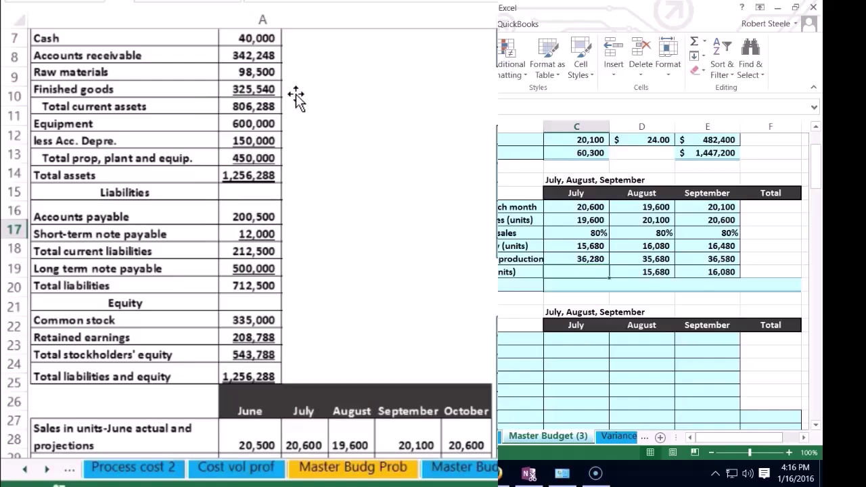
{"action": "scroll", "coordinate": [311, 148], "scroll_direction": "down", "scroll_amount": 5}
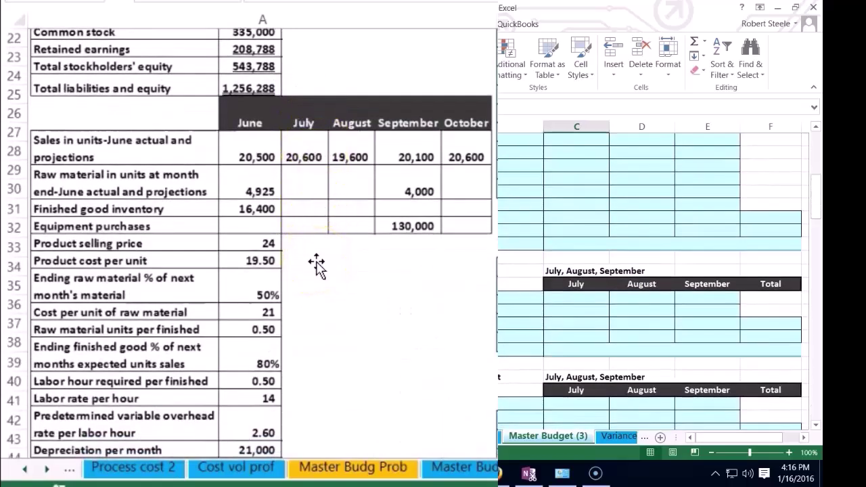
{"action": "left_click", "coordinate": [555, 305]}
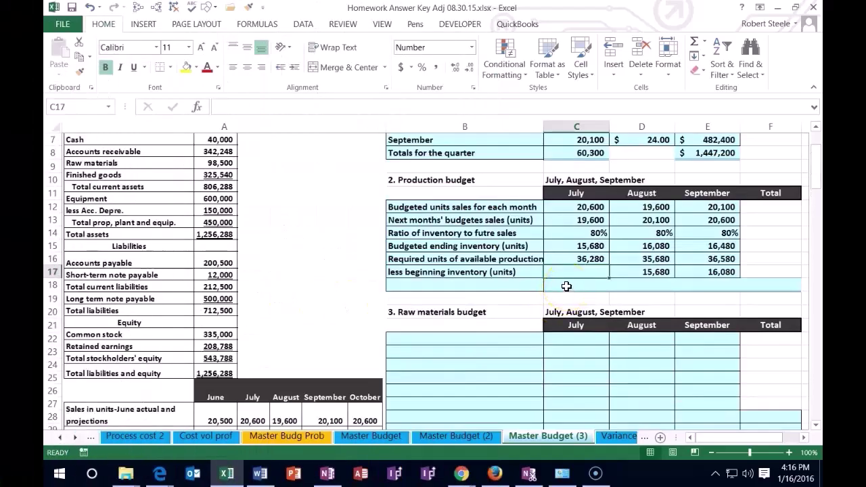
Enter =325540/19.5 as July's beginning inventory
{"action": "type", "text": "="}
{"action": "left_click", "coordinate": [292, 182]}
{"action": "type", "text": "3255"}
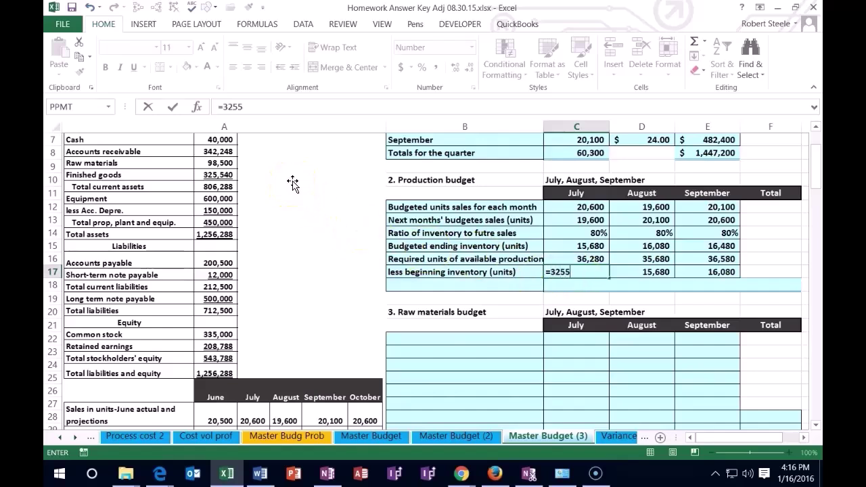
{"action": "type", "text": "40/19.5"}
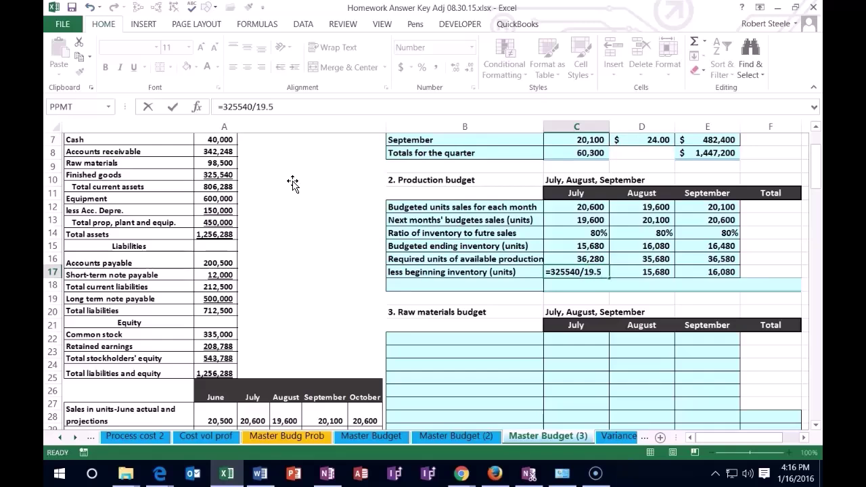
{"action": "key", "text": "Return"}
{"action": "key", "text": "Up"}
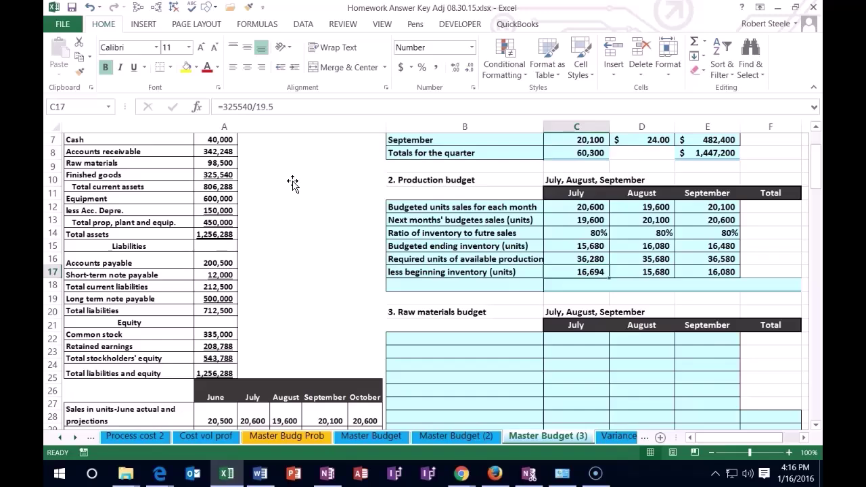
Format July's beginning inventory without decimals so it displays 16,694
{"action": "left_click", "coordinate": [454, 69]}
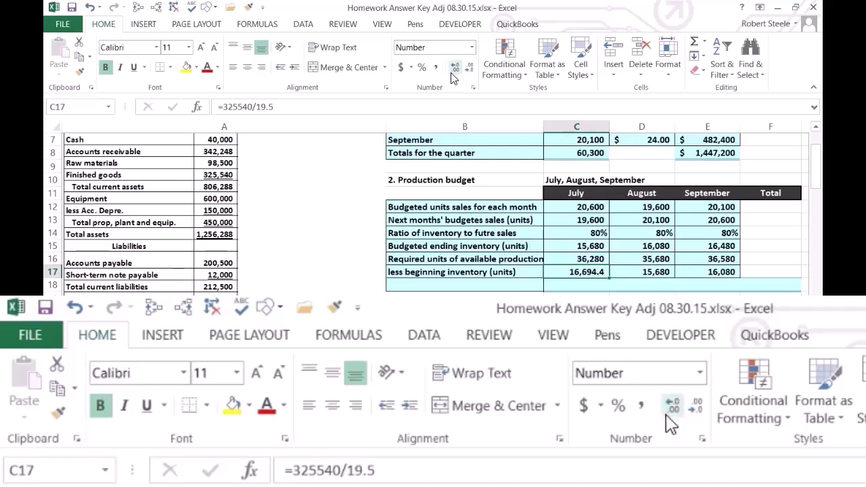
{"action": "left_click", "coordinate": [455, 69]}
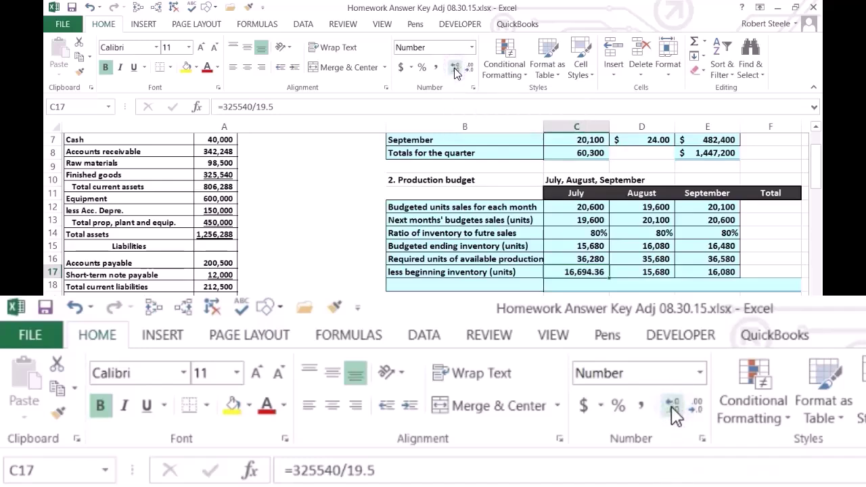
{"action": "left_click", "coordinate": [468, 70]}
{"action": "left_click", "coordinate": [468, 70]}
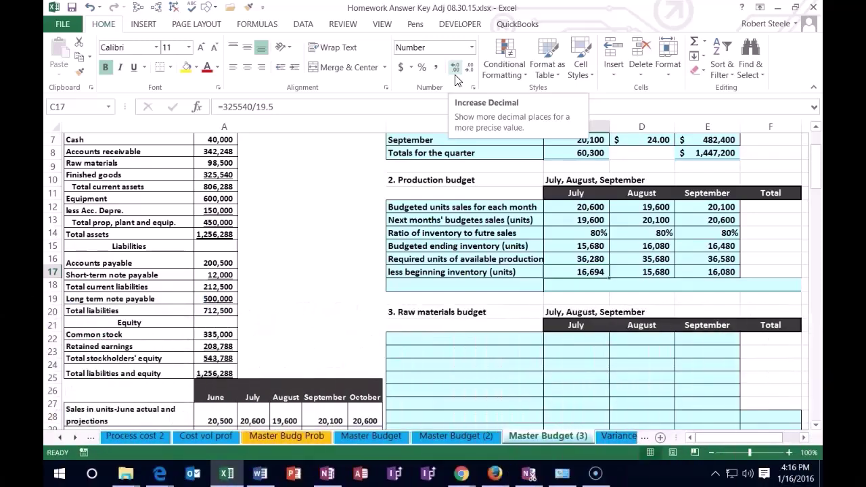
{"action": "left_click", "coordinate": [588, 284]}
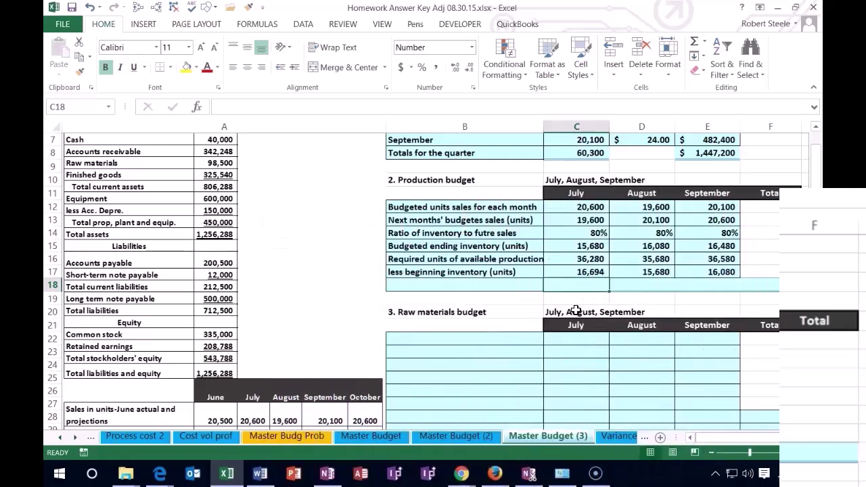
{"action": "key", "text": "Up"}
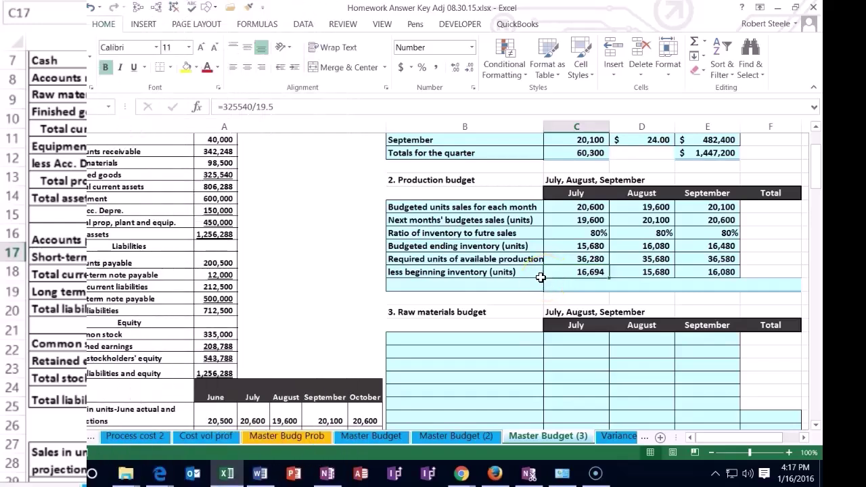
{"action": "left_click", "coordinate": [497, 476]}
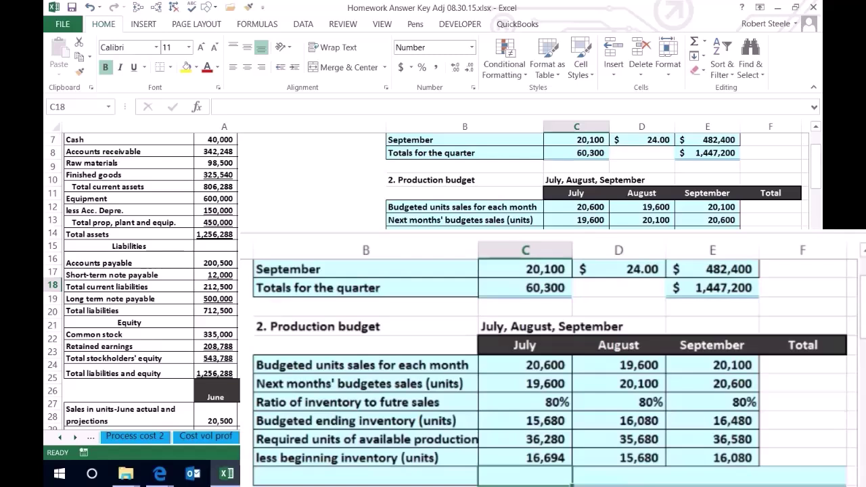
Compute July (19,586) and August (20,000) units to be produced as required units minus beginning inventory
{"action": "type", "text": "="}
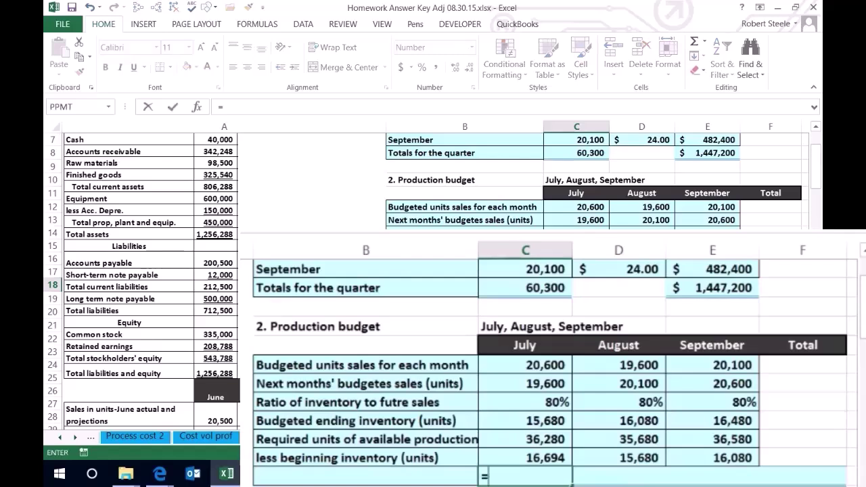
{"action": "left_click", "coordinate": [515, 441]}
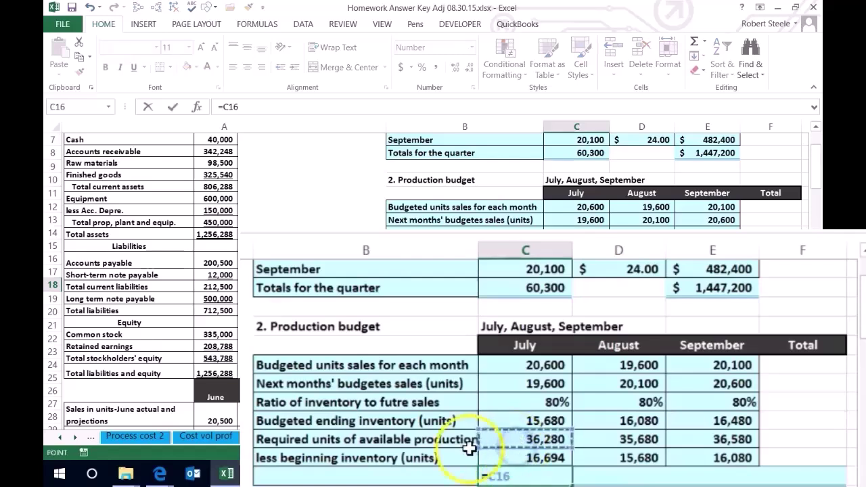
{"action": "type", "text": "-"}
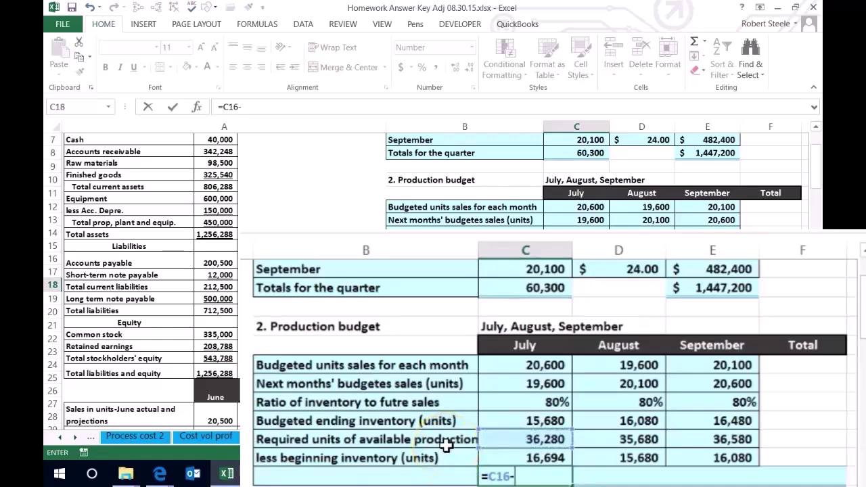
{"action": "left_click", "coordinate": [513, 457]}
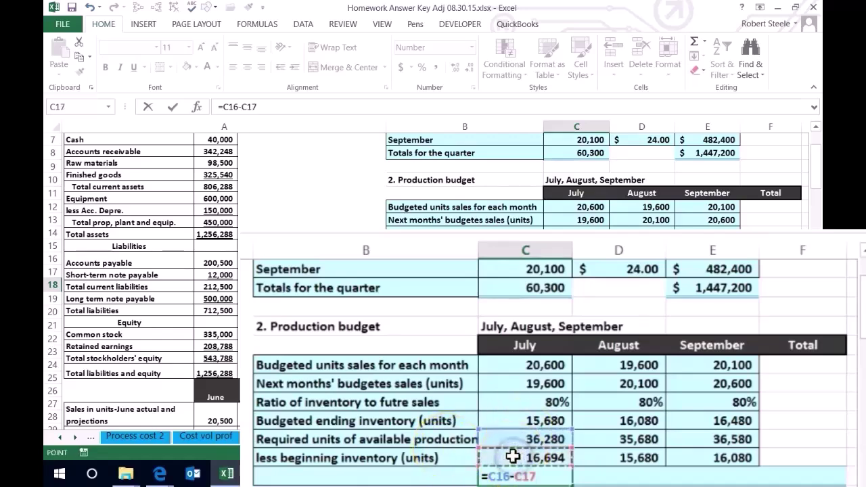
{"action": "key", "text": "ctrl+Return"}
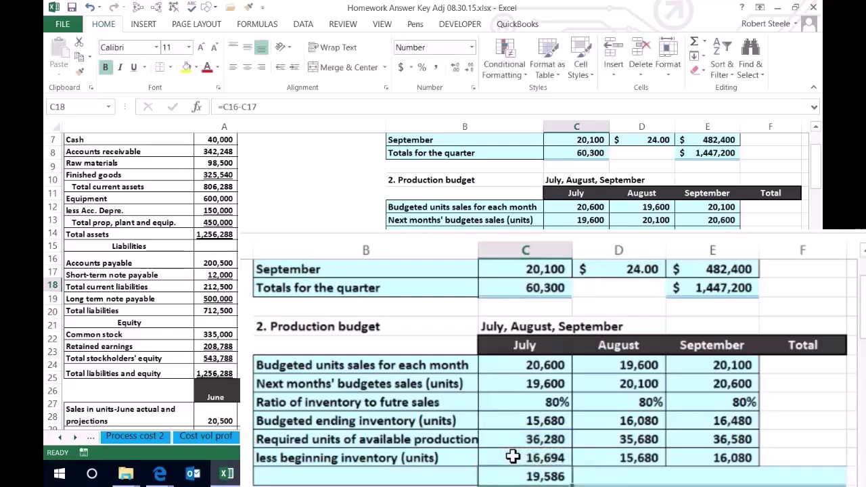
{"action": "key", "text": "Right"}
{"action": "type", "text": "="}
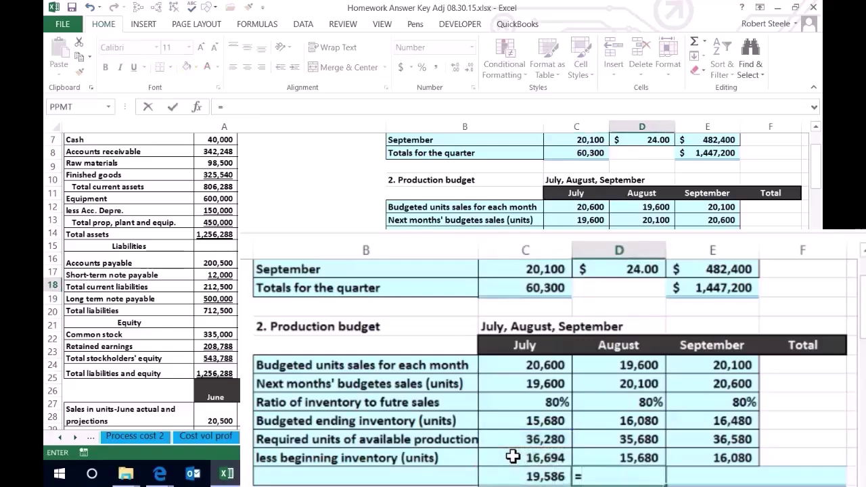
{"action": "left_click", "coordinate": [601, 438]}
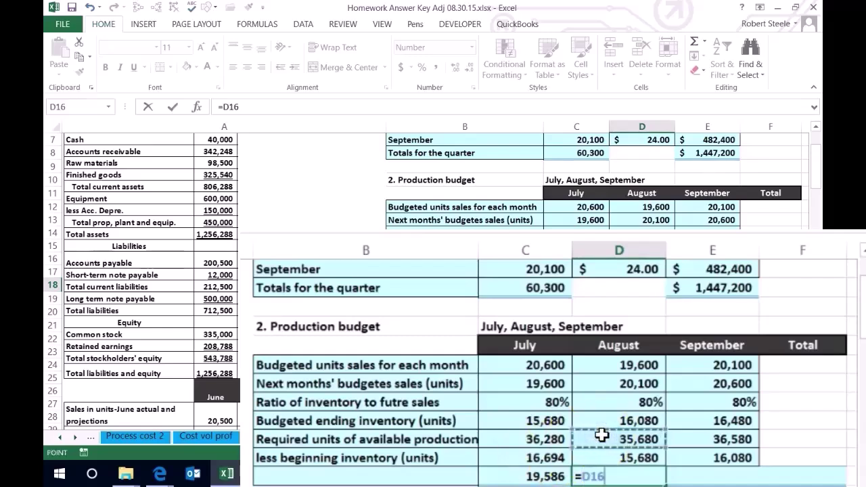
{"action": "type", "text": "-"}
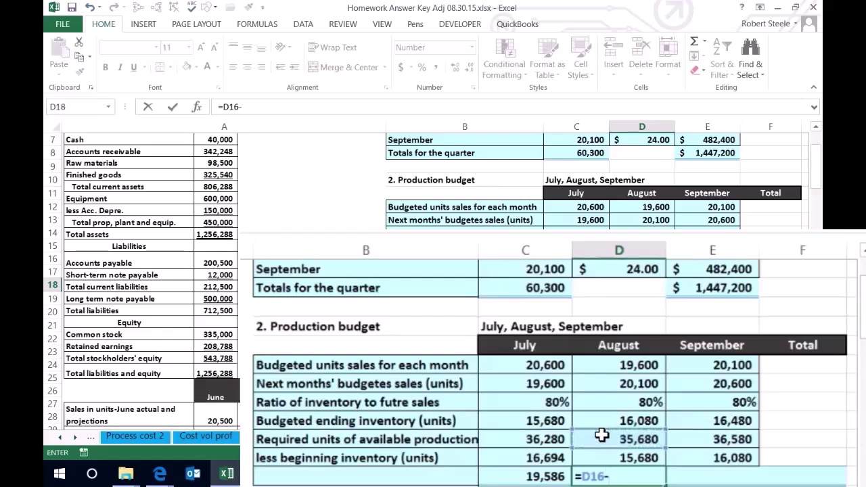
{"action": "left_click", "coordinate": [612, 458]}
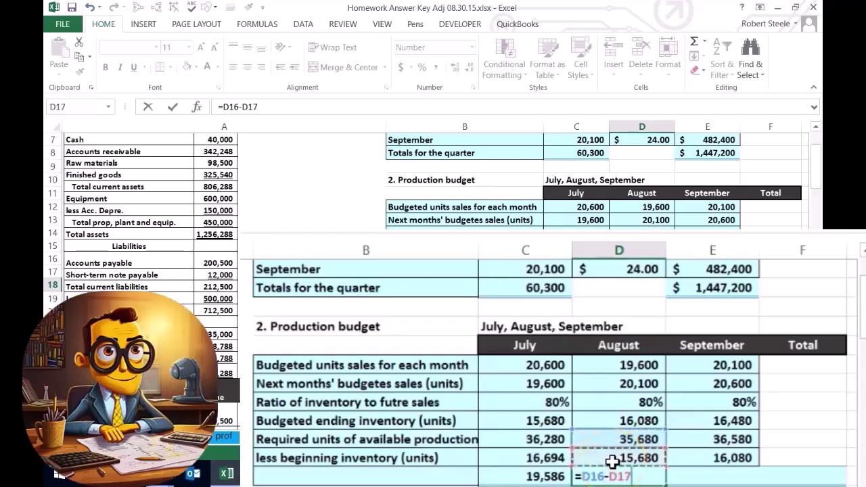
{"action": "key", "text": "Return"}
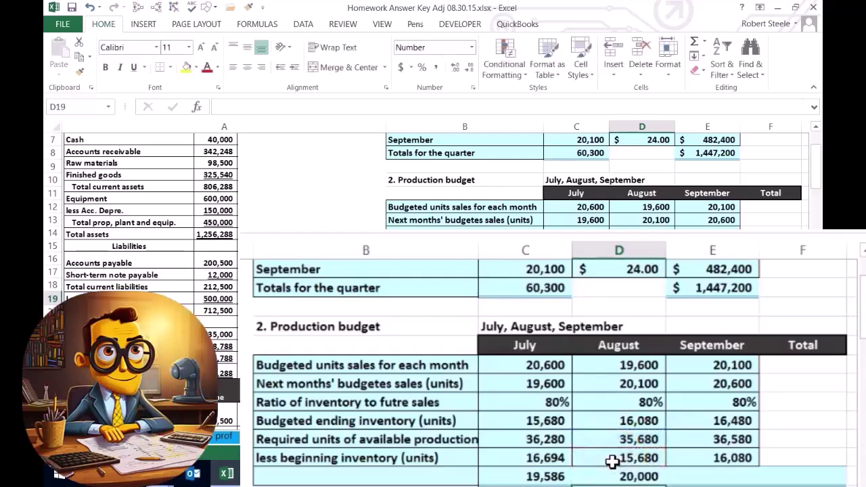
Compute September's units to be produced, 20,500, as required units minus beginning inventory
{"action": "key", "text": "Right"}
{"action": "key", "text": "Up"}
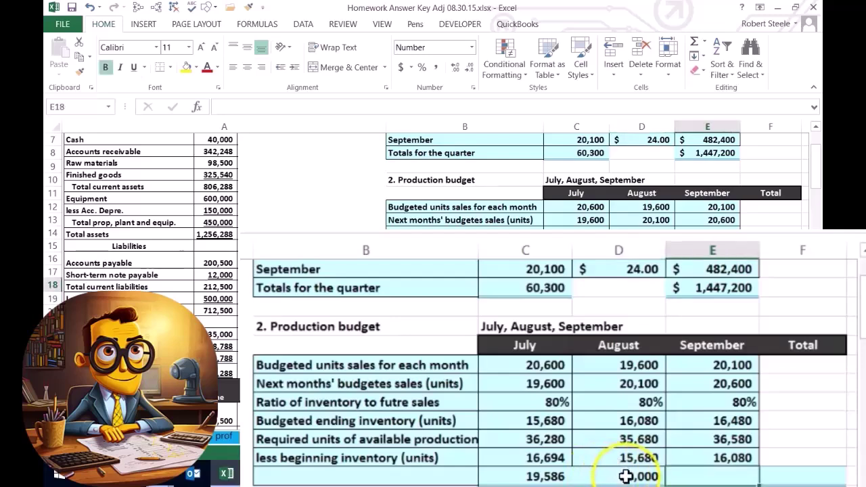
{"action": "type", "text": "="}
{"action": "left_click", "coordinate": [709, 436]}
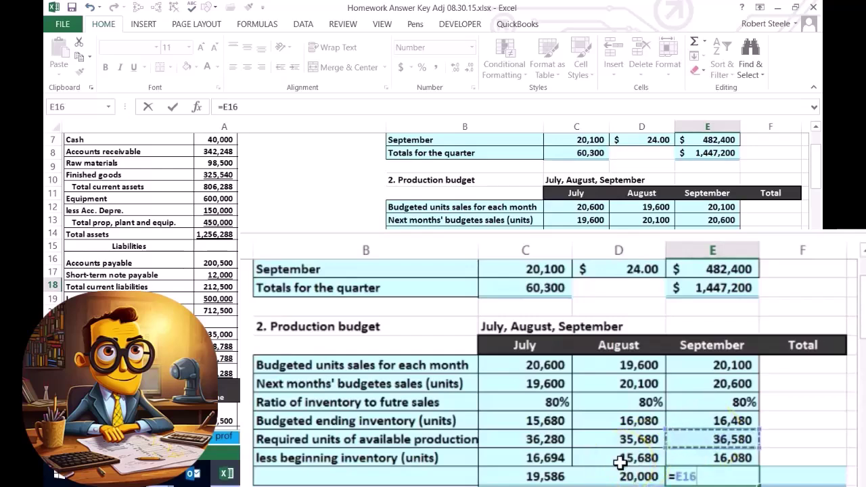
{"action": "type", "text": "-"}
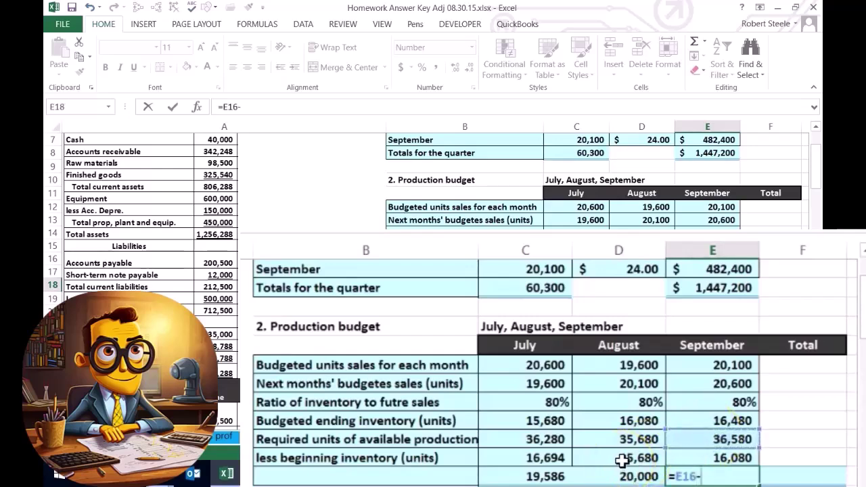
{"action": "left_click", "coordinate": [686, 461]}
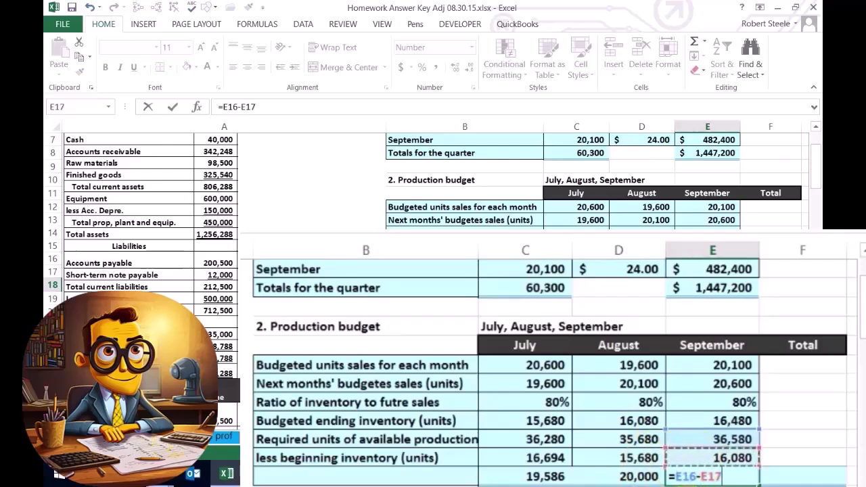
{"action": "key", "text": "Return"}
Start typing the row label 'Units to be produced' in cell B18
{"action": "key", "text": "Left"}
{"action": "key", "text": "Left"}
{"action": "key", "text": "Left"}
{"action": "key", "text": "Left"}
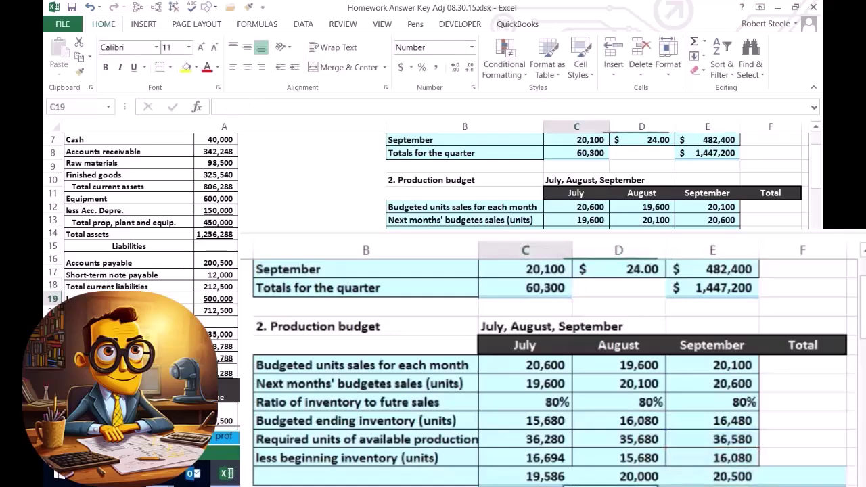
{"action": "left_click", "coordinate": [366, 287]}
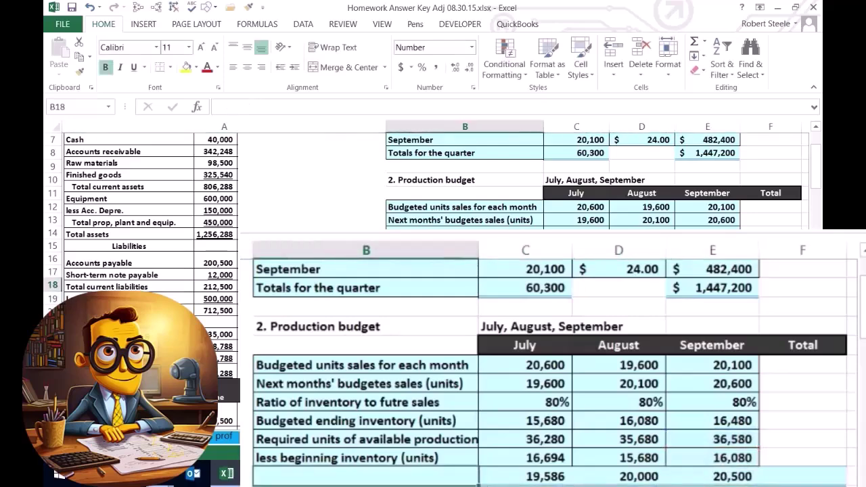
{"action": "type", "text": "Units to be producte"}
Correct the B18 label to read 'Units to be produced'
{"action": "key", "text": "BackSpace"}
{"action": "key", "text": "BackSpace"}
{"action": "type", "text": "ed"}
{"action": "key", "text": "Right"}
{"action": "key", "text": "Right"}
{"action": "key", "text": "Right"}
{"action": "key", "text": "Right"}
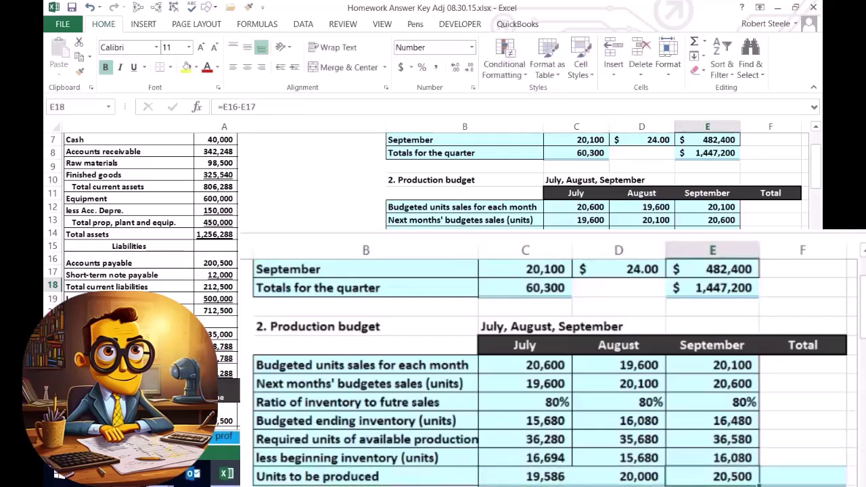
Total the quarter's production in F18 with =SUM(C18:E18), giving 60,086
{"action": "type", "text": "=sum("}
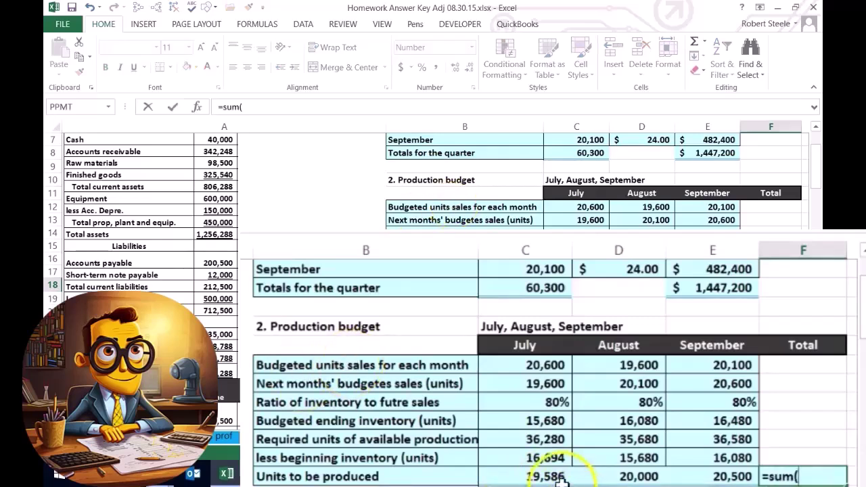
{"action": "left_click_drag", "start_coordinate": [550, 476], "coordinate": [672, 478]}
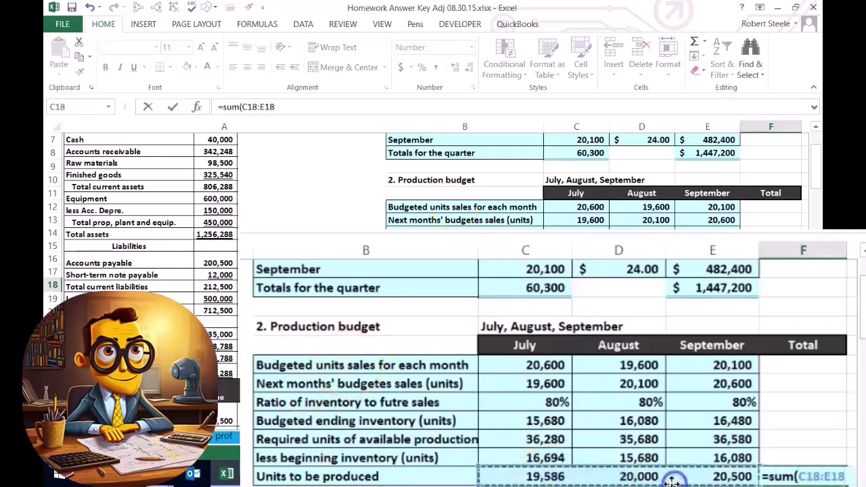
{"action": "key", "text": "Return"}
{"action": "key", "text": "Up"}
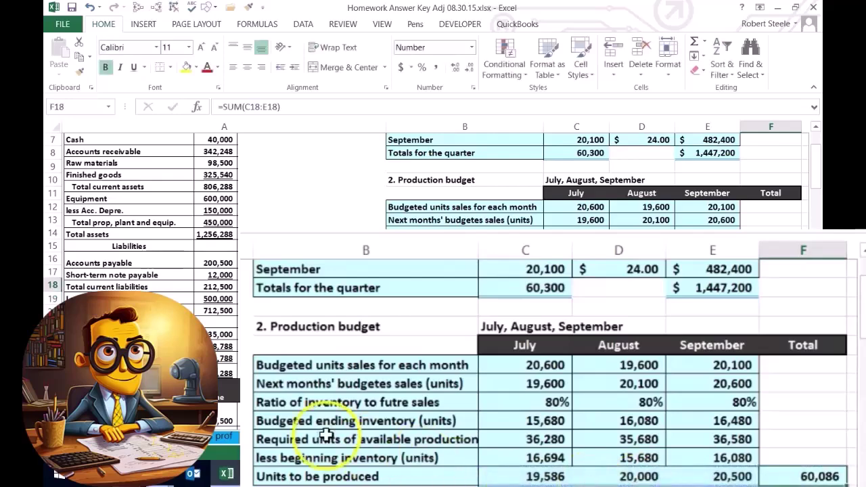
{"action": "left_click", "coordinate": [391, 207]}
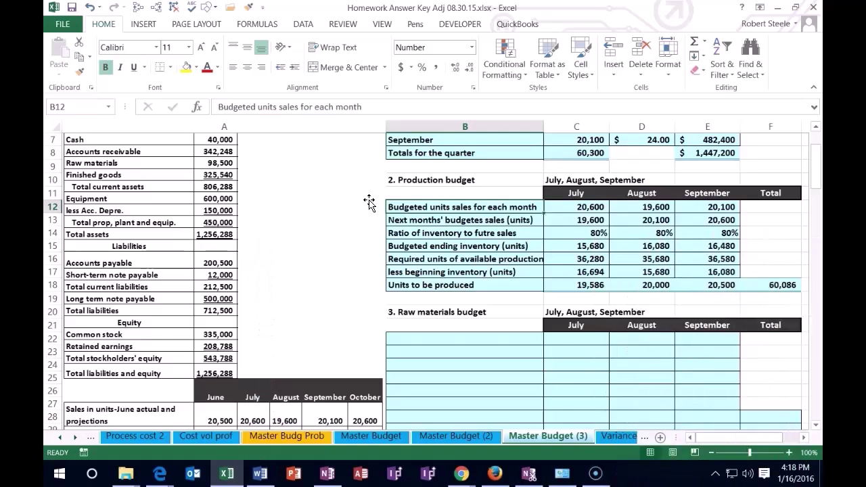
{"action": "key", "text": "Down"}
{"action": "key", "text": "Down"}
{"action": "key", "text": "Down"}
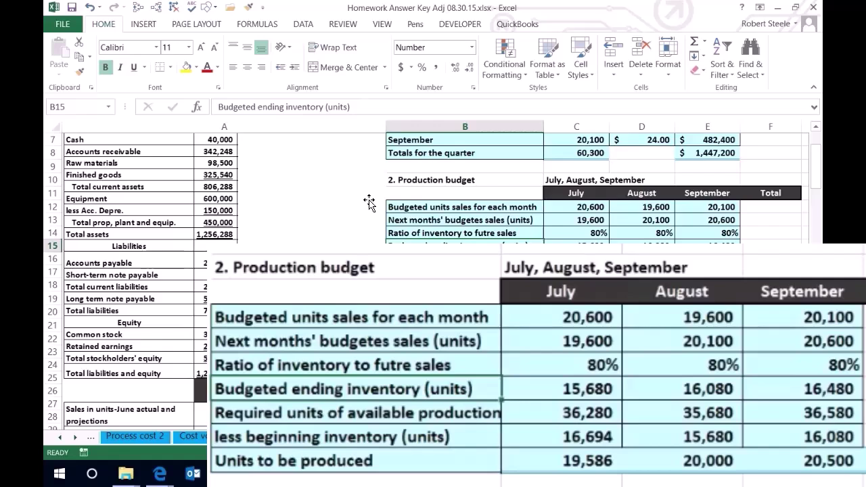
{"action": "key", "text": "Down"}
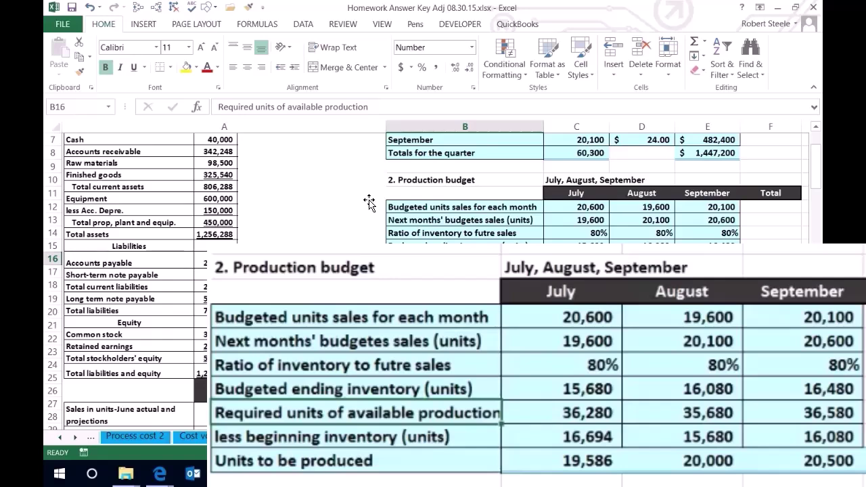
{"action": "key", "text": "Down"}
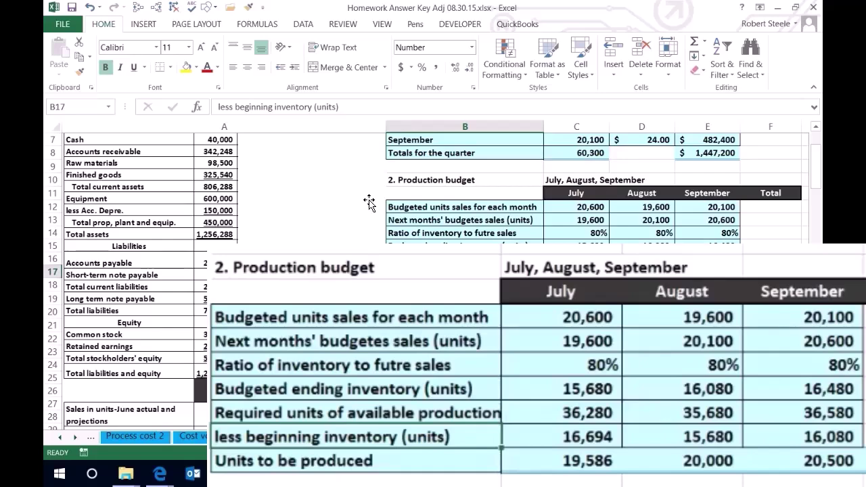
{"action": "key", "text": "Down"}
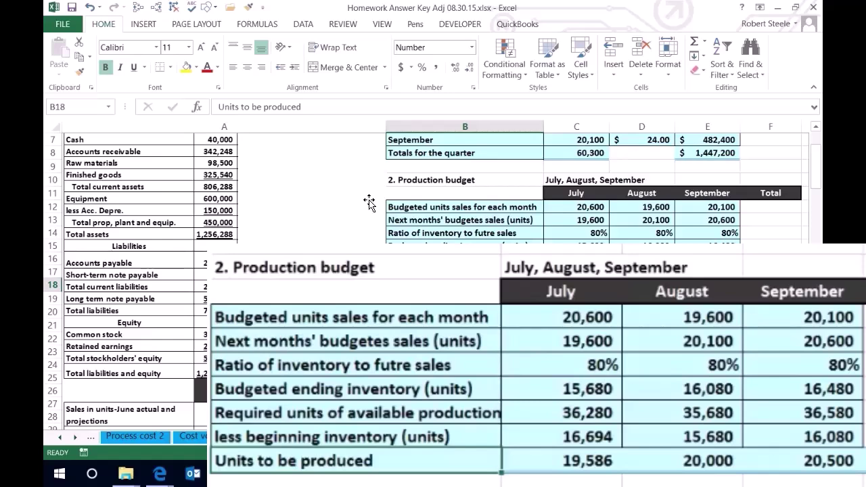
{"action": "left_click", "coordinate": [578, 461]}
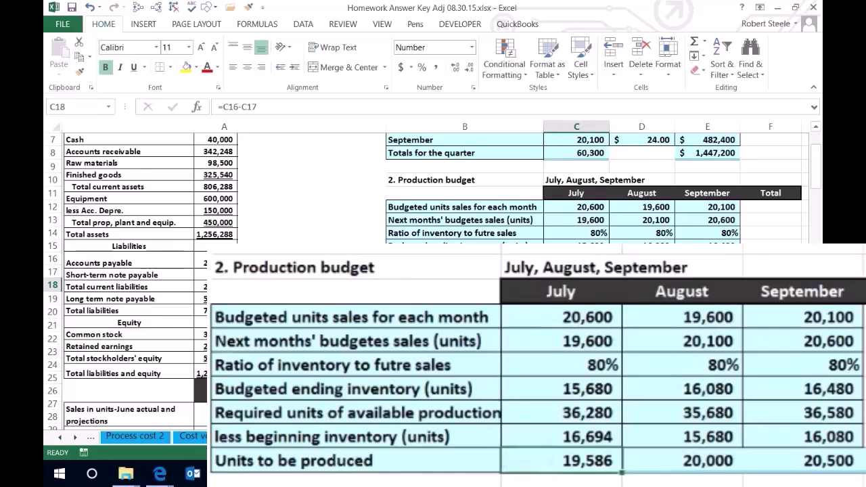
{"action": "left_click", "coordinate": [465, 312]}
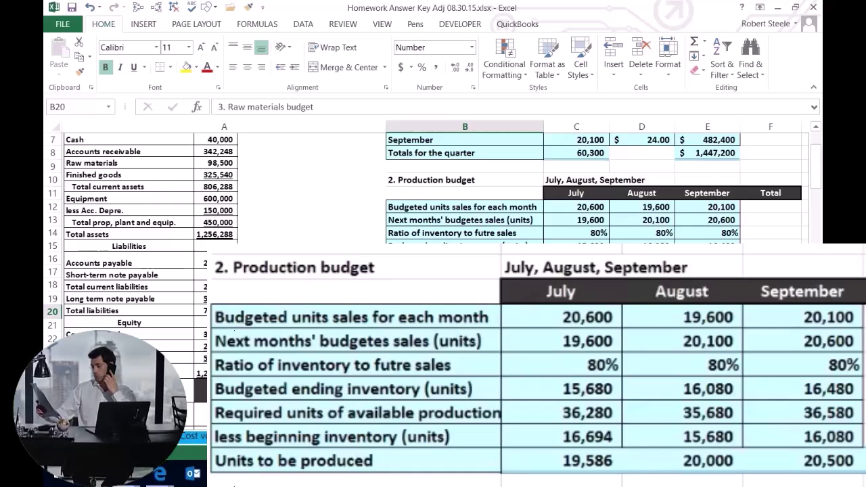
{"action": "left_click", "coordinate": [219, 463]}
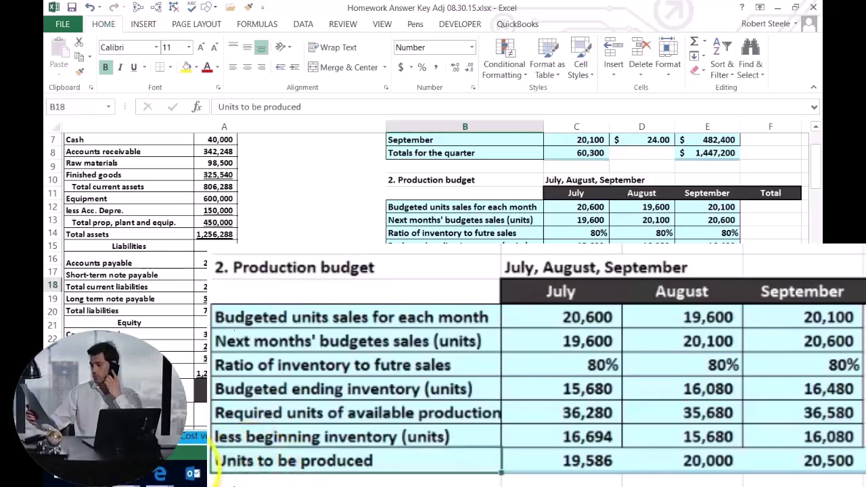